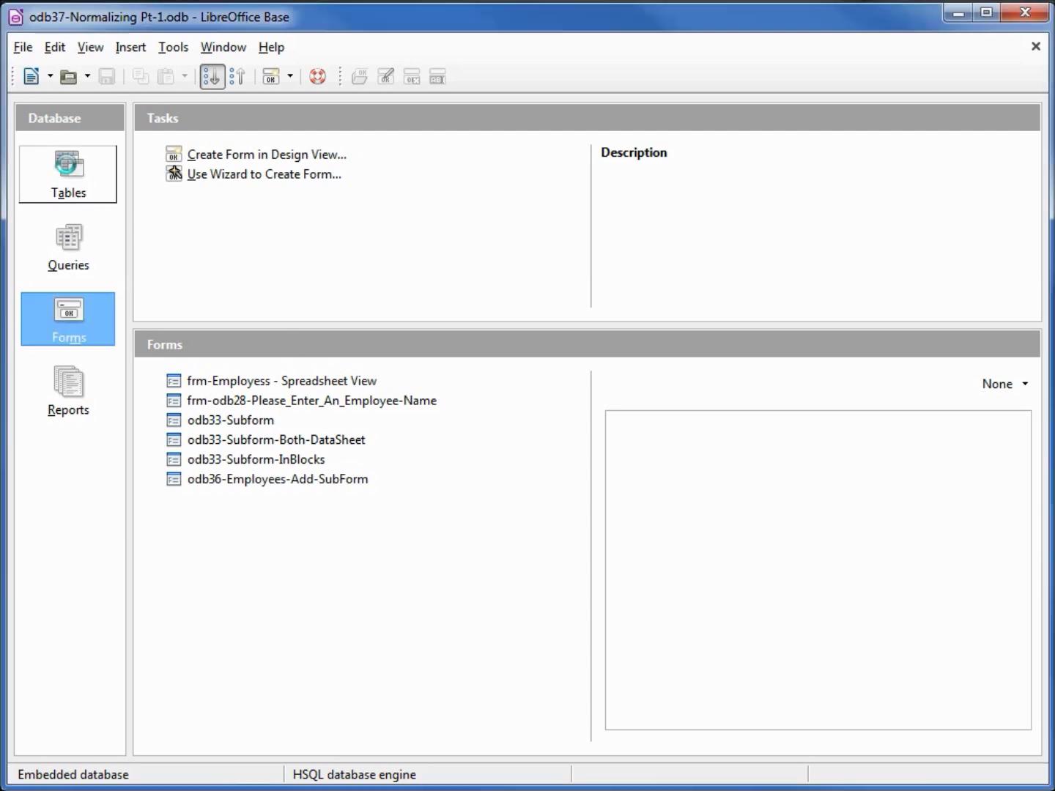
Open the tbl_Employees table to examine its columns and records, and close it
left_click(68, 173)
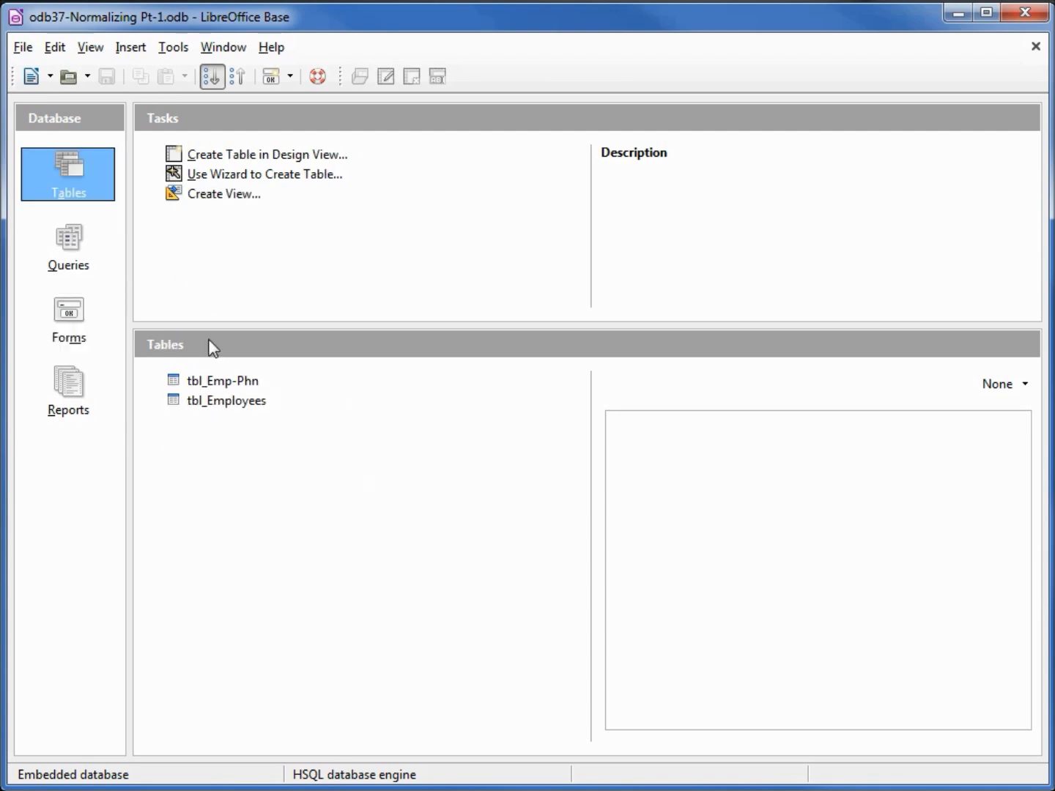
double_click(225, 404)
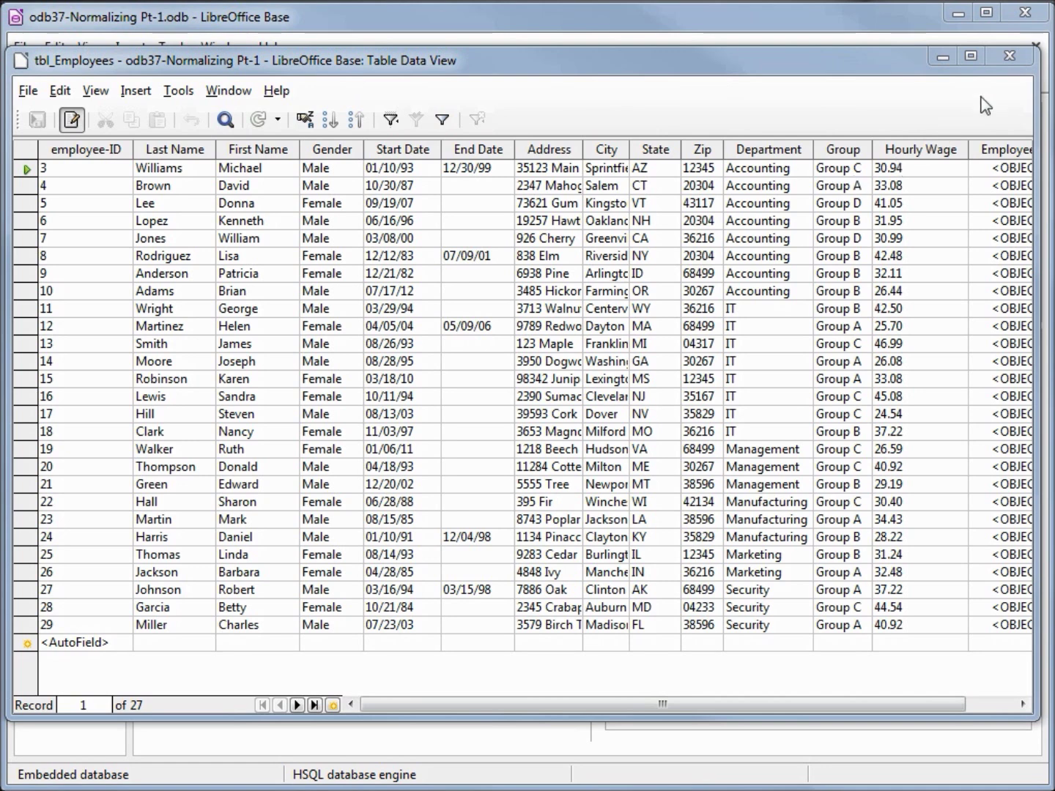
left_click(1009, 63)
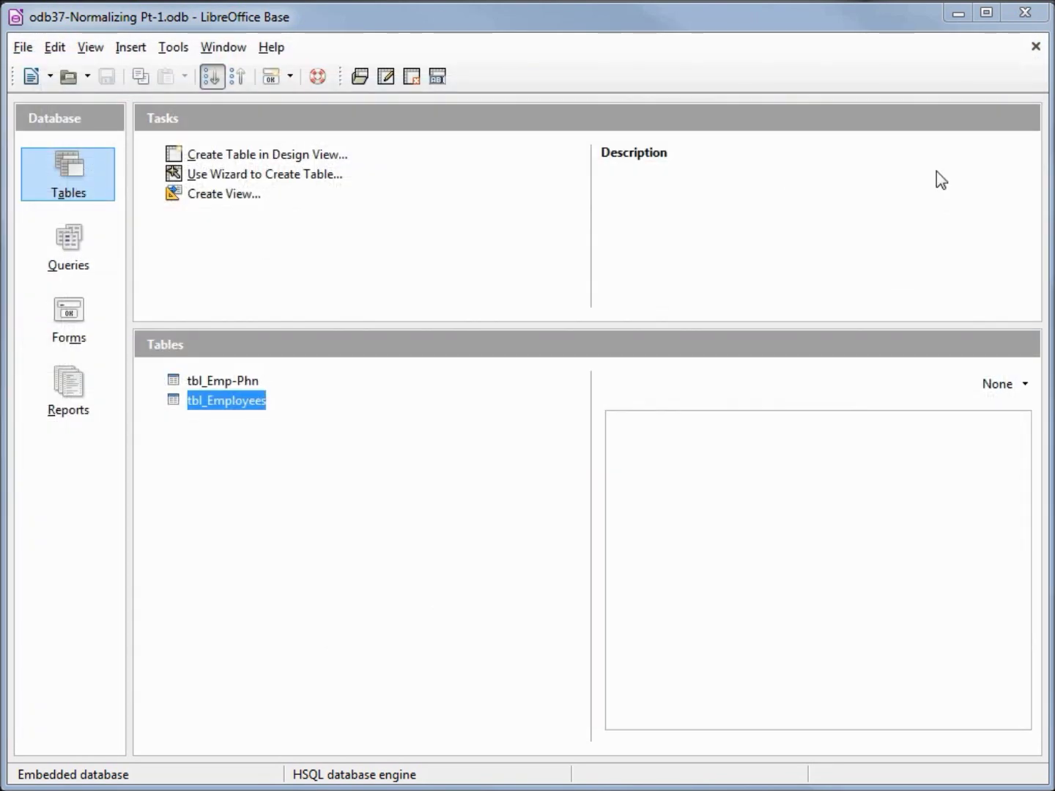
Switch to Notepad and copy the whole tbl_Group creation script from odb37a-Add_Group-Table.txt
left_click_drag(1054, 337, 847, 140)
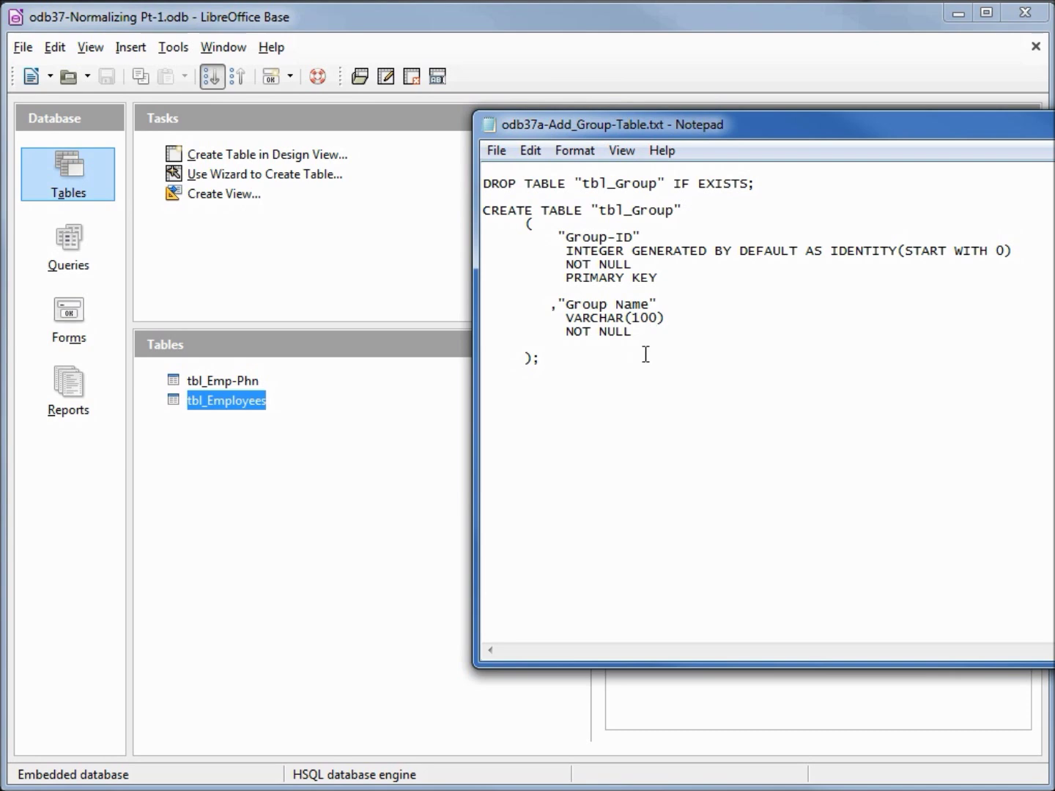
left_click_drag(563, 365, 489, 170)
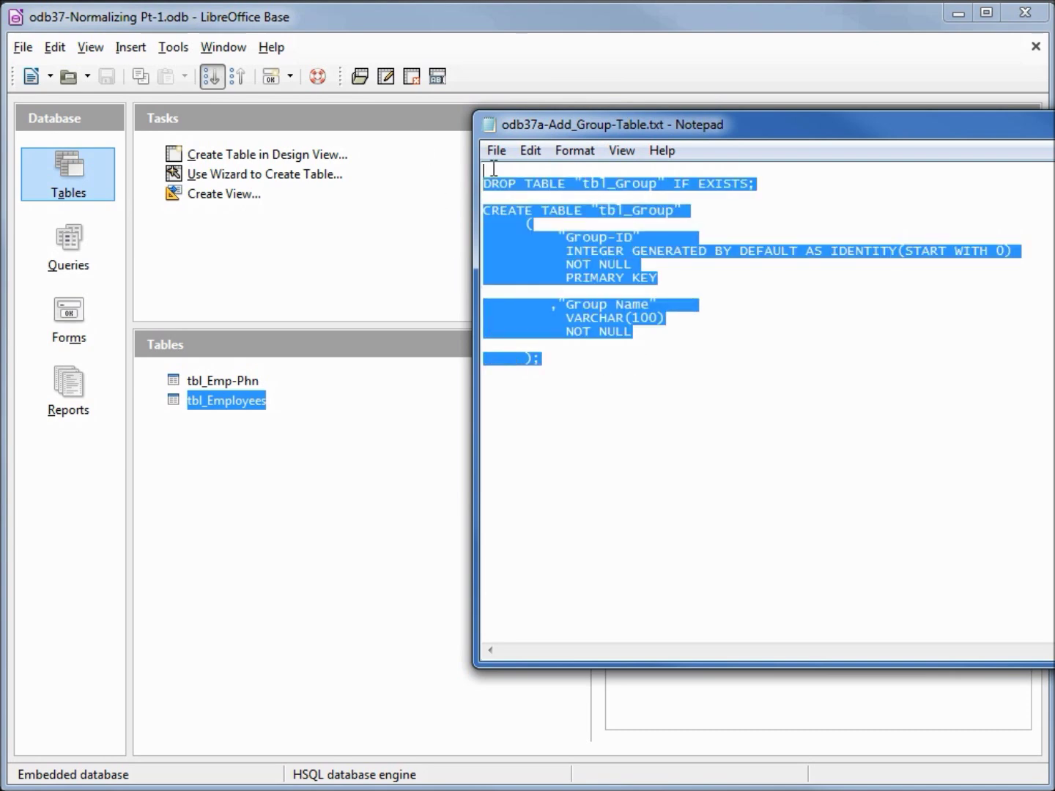
right_click(549, 241)
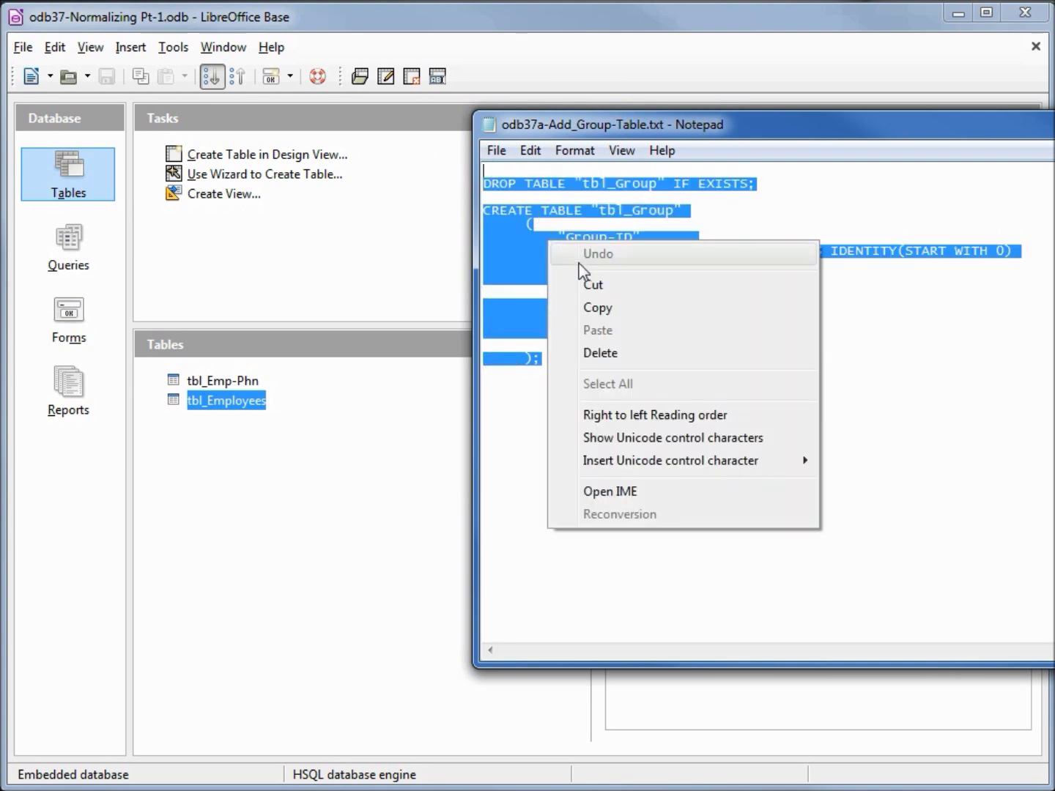
left_click(603, 308)
In LibreOffice Base, execute the copied SQL script to create tbl_Group and refresh the table list
left_click(180, 60)
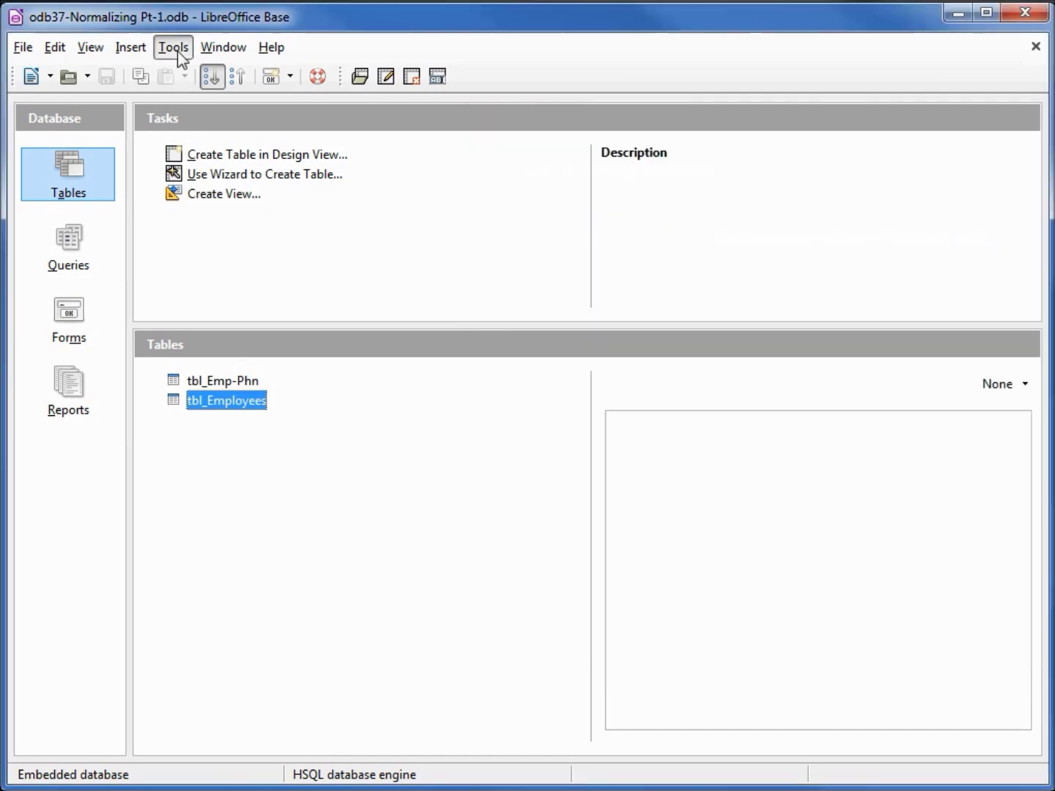
left_click(175, 48)
left_click(208, 135)
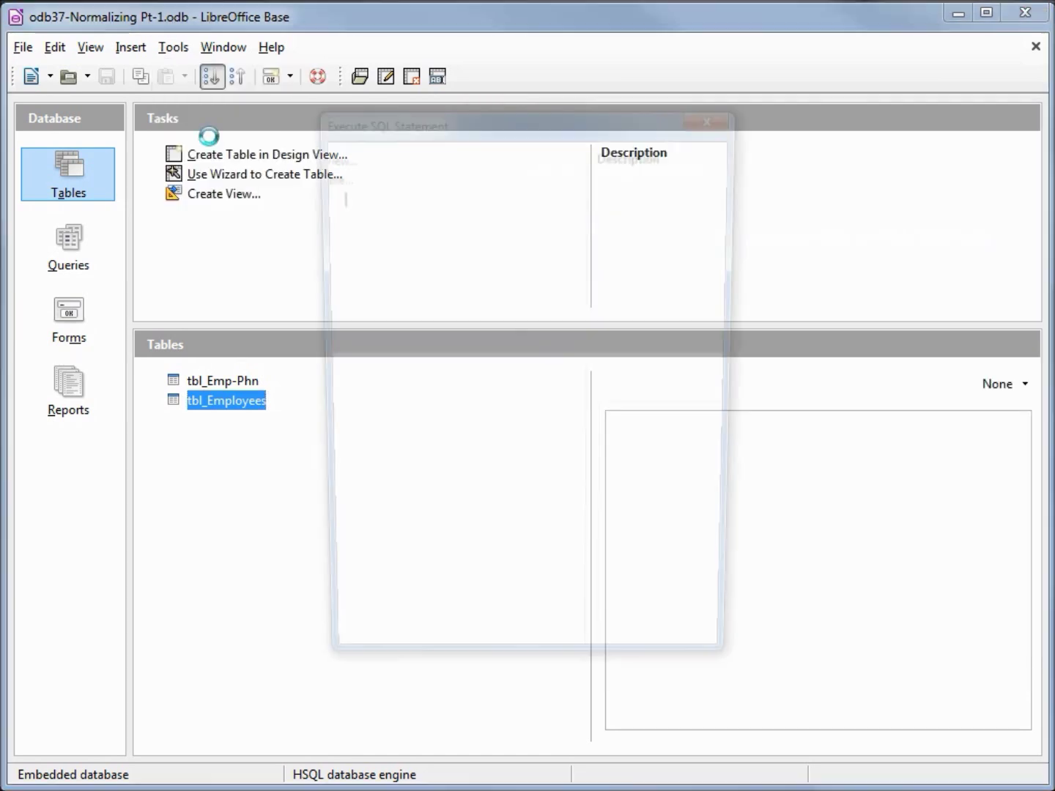
key("ctrl+v")
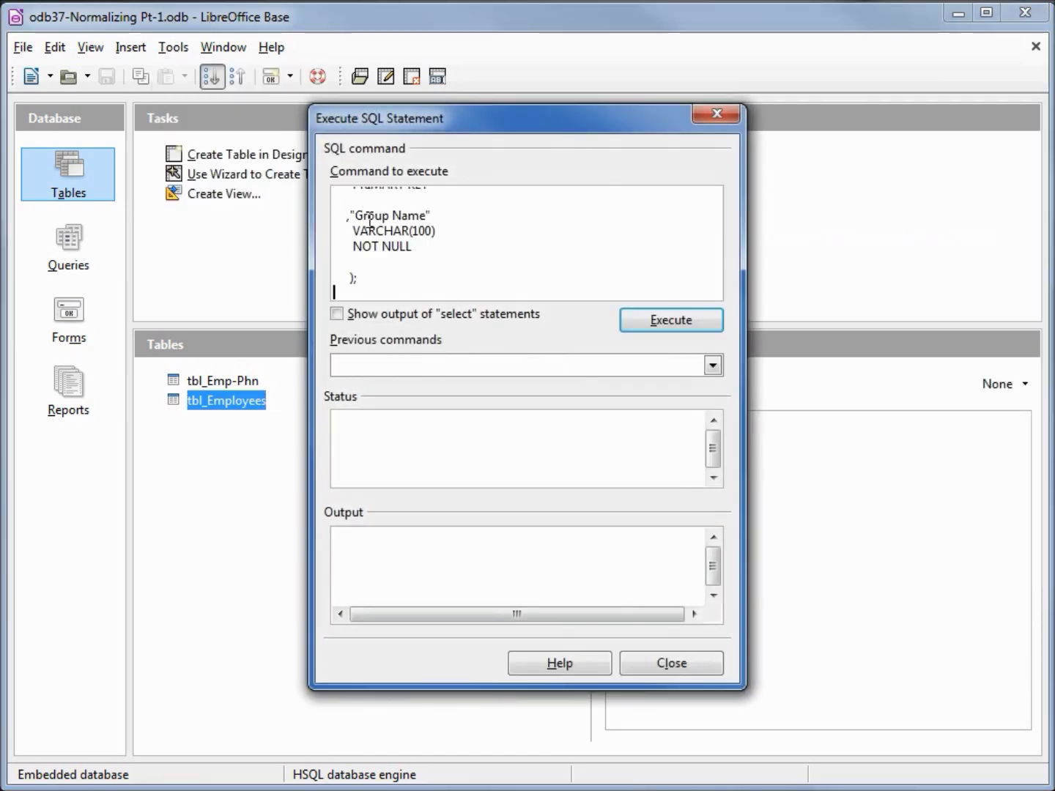
left_click(669, 325)
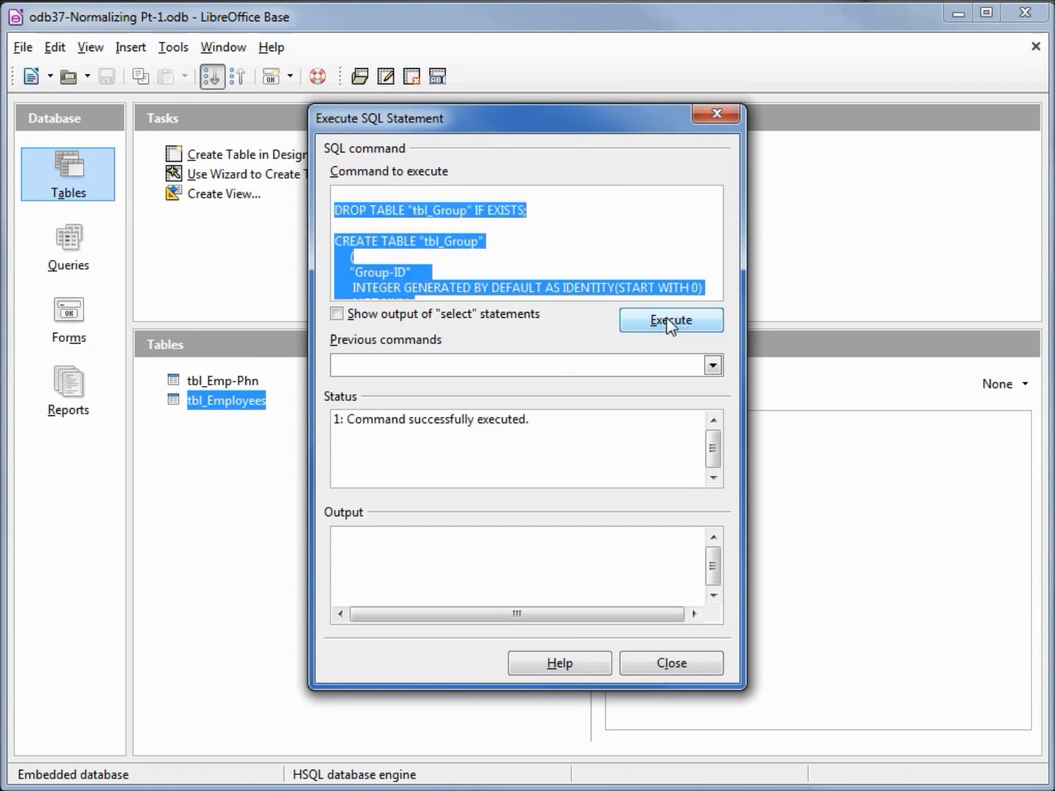
left_click(680, 663)
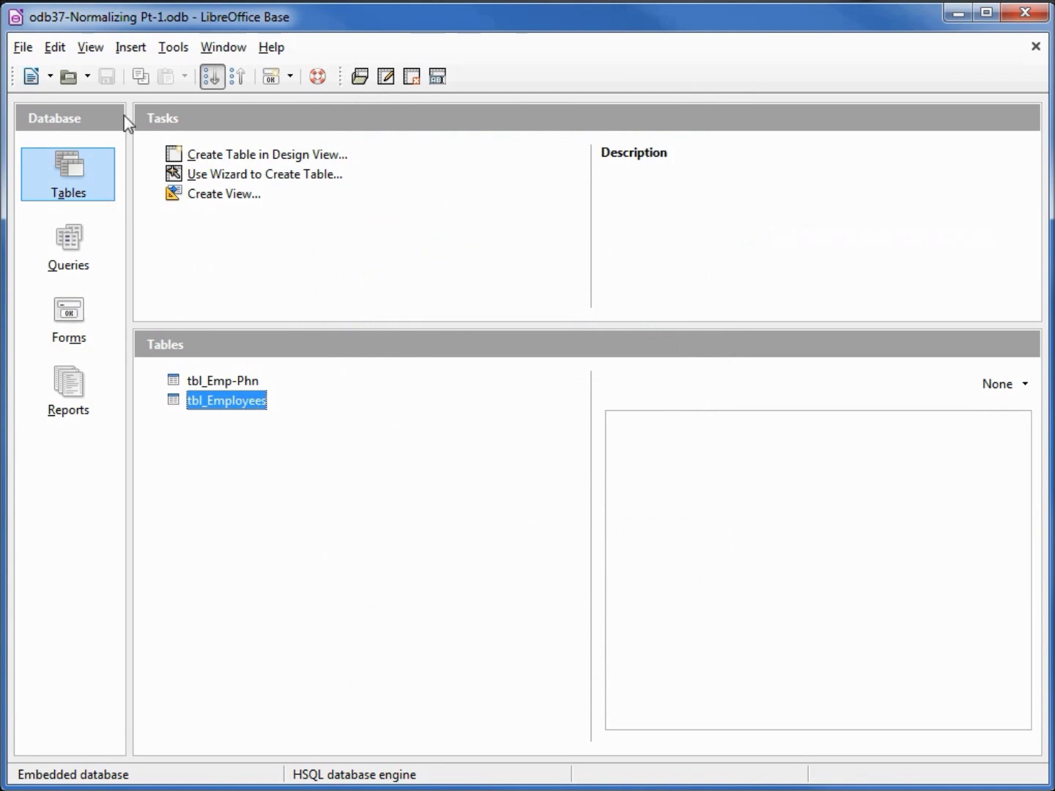
left_click(91, 49)
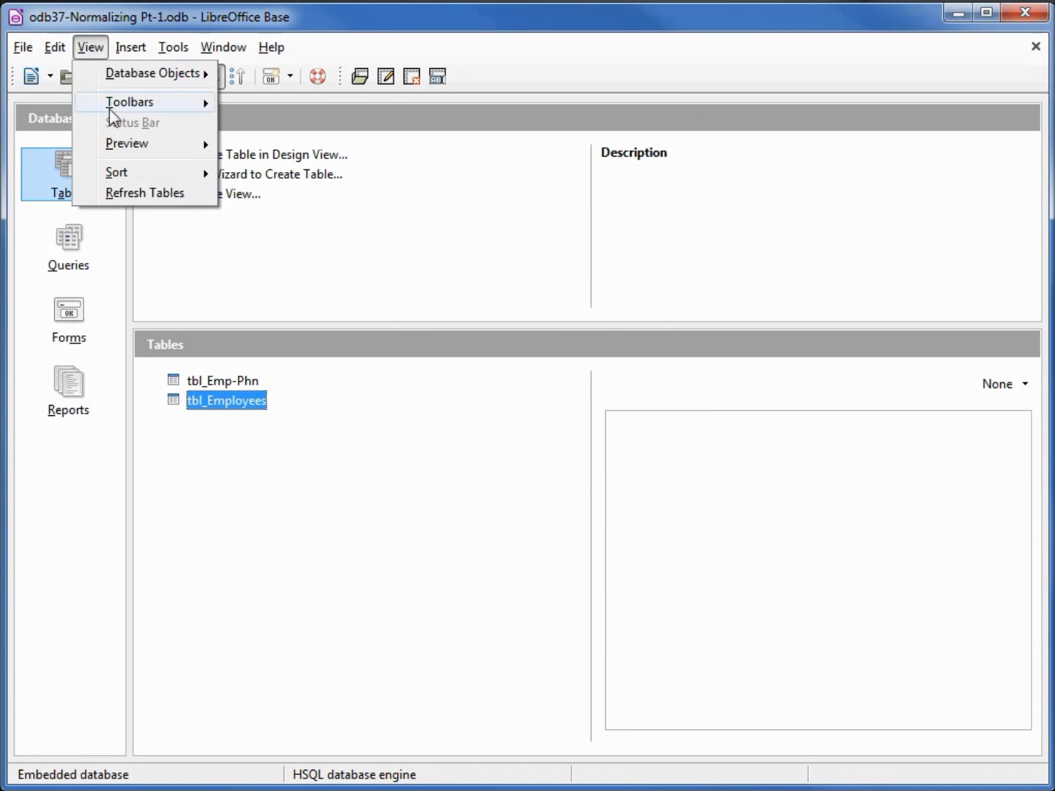
left_click(129, 194)
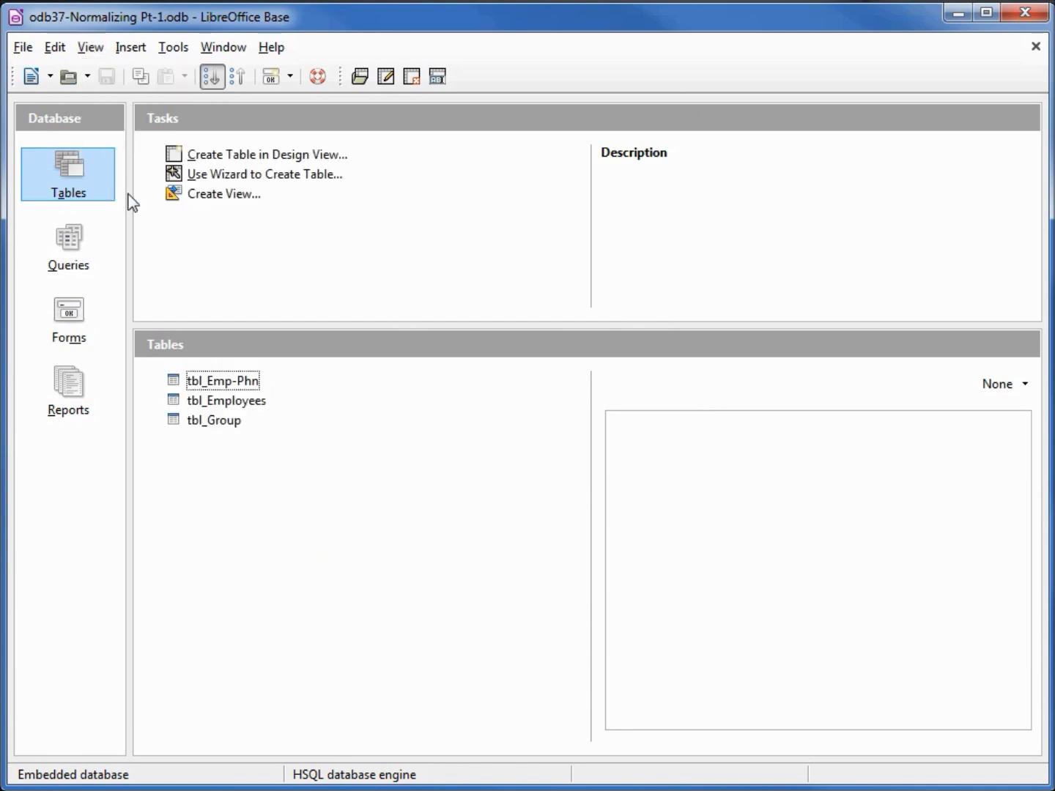
Add a record with the Group Name Unknown to tbl_Group and close the table
left_click(220, 424)
double_click(212, 420)
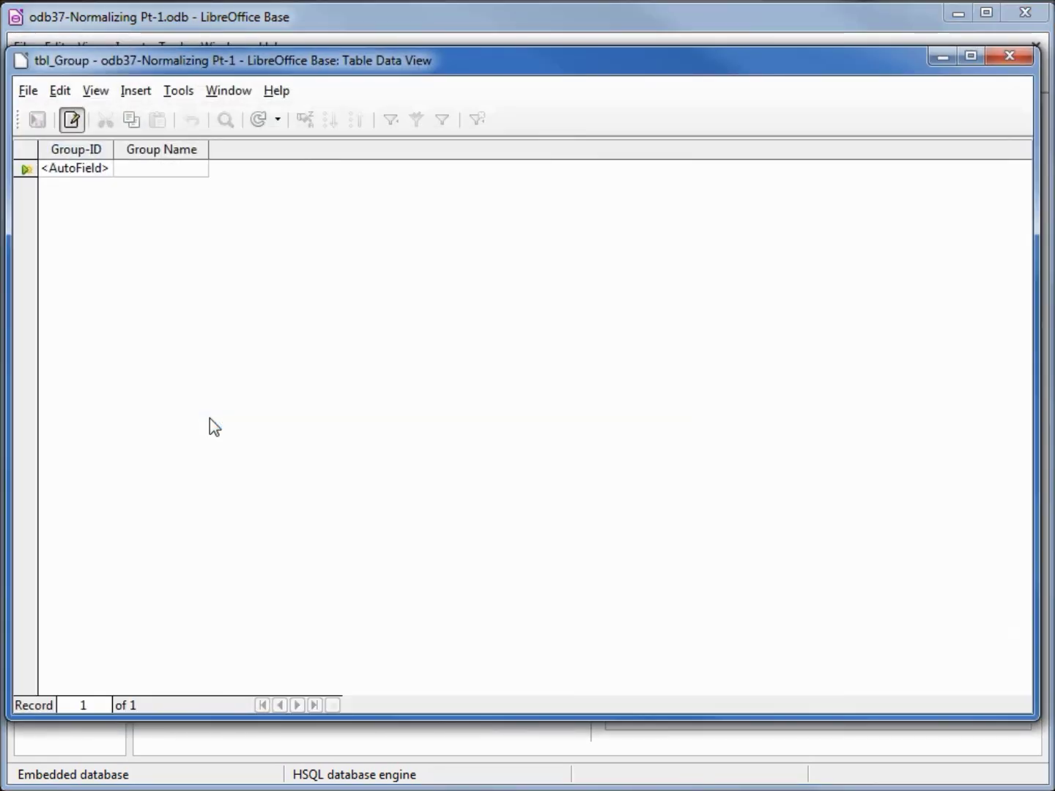
left_click(148, 167)
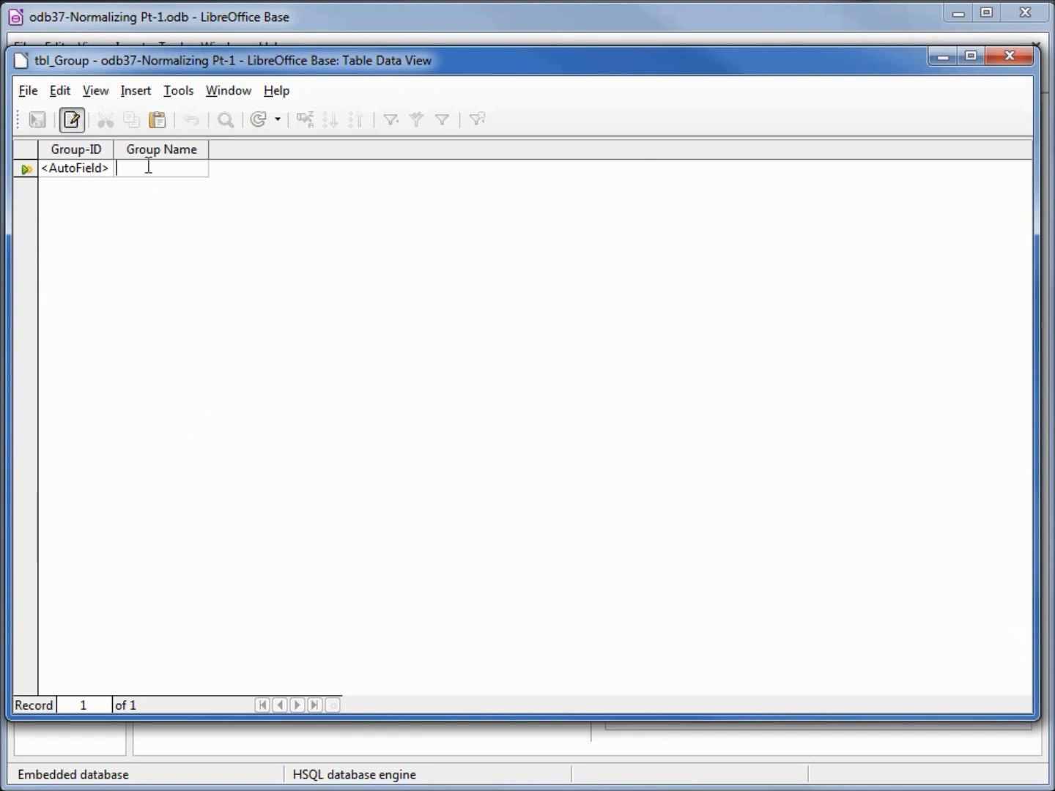
type("Unknown")
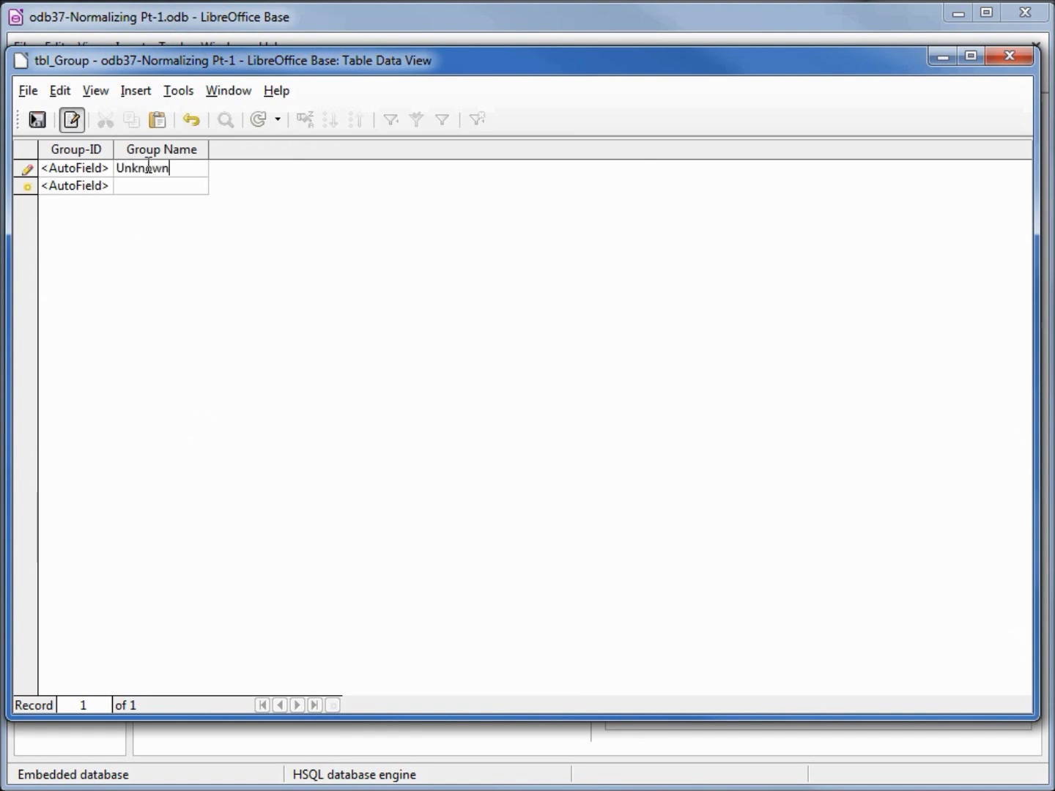
key("Return")
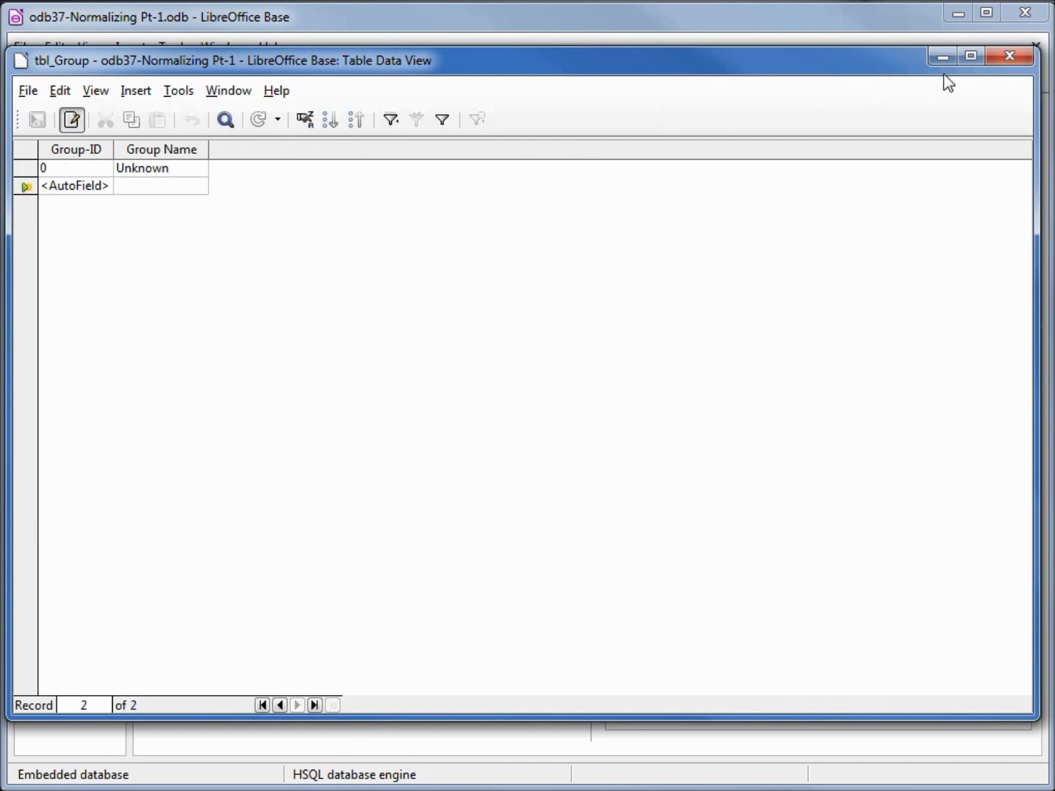
left_click(1011, 58)
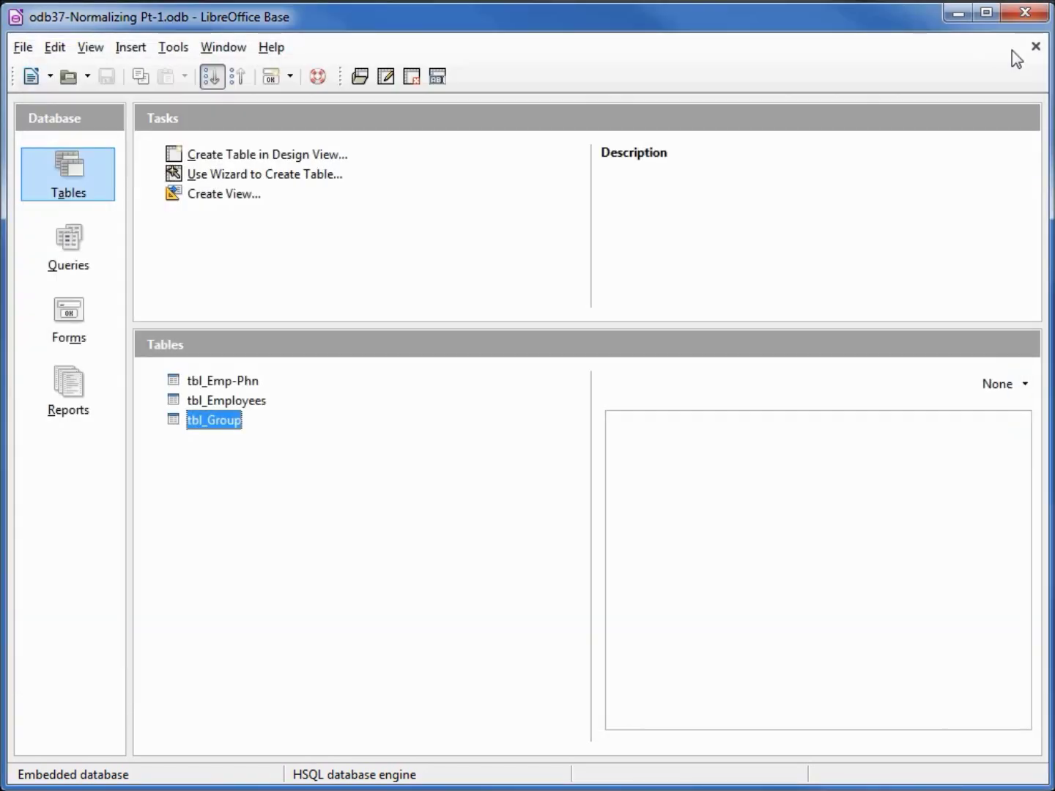
Switch to Notepad and copy the whole INSERT INTO statement from odb37b-Insert-From-Select.txt
left_click_drag(1054, 147, 826, 149)
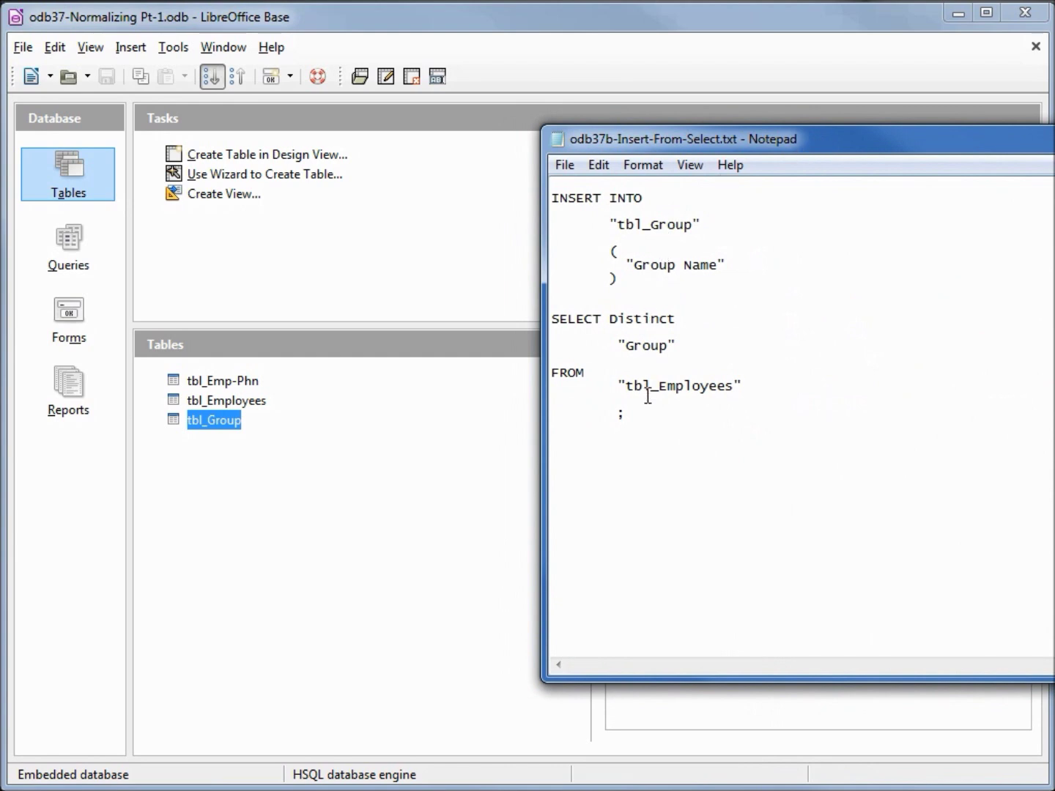
left_click_drag(647, 419, 558, 185)
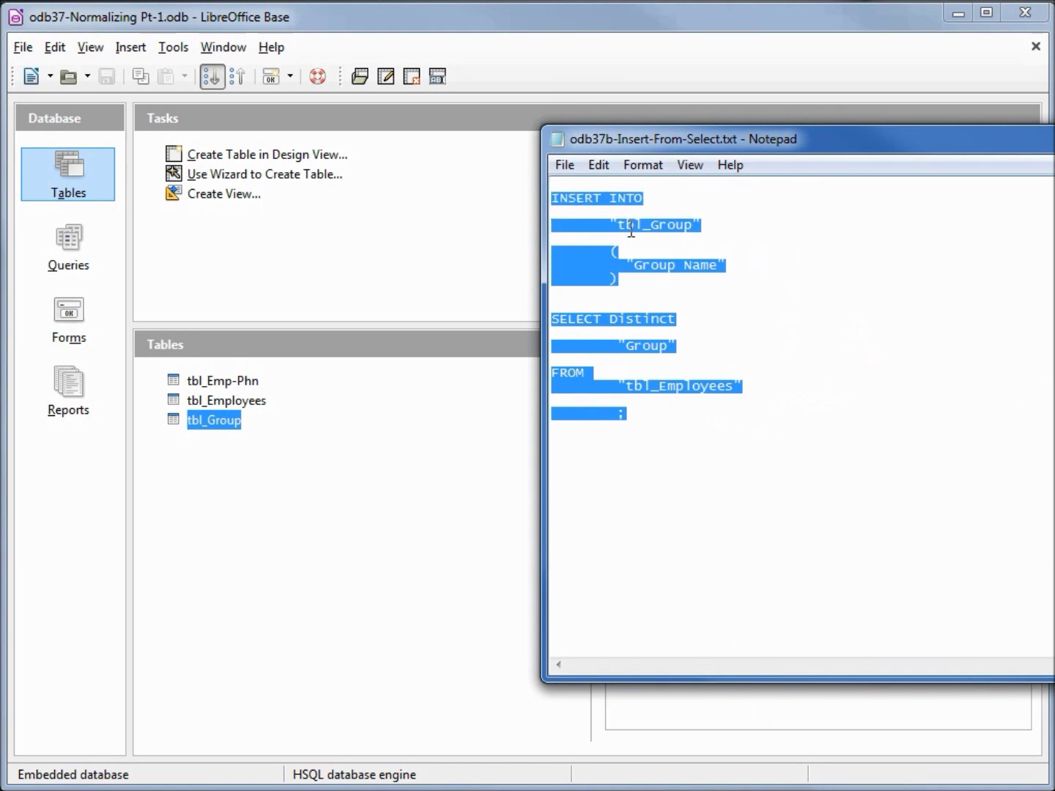
right_click(658, 234)
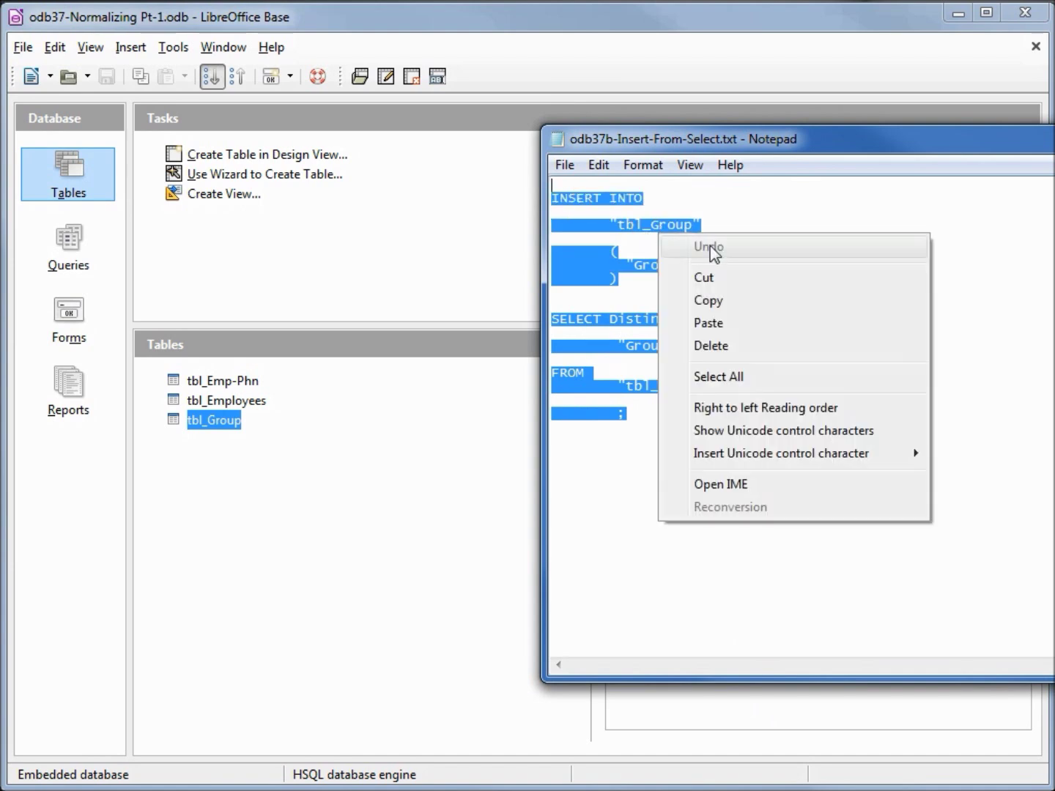
left_click(709, 301)
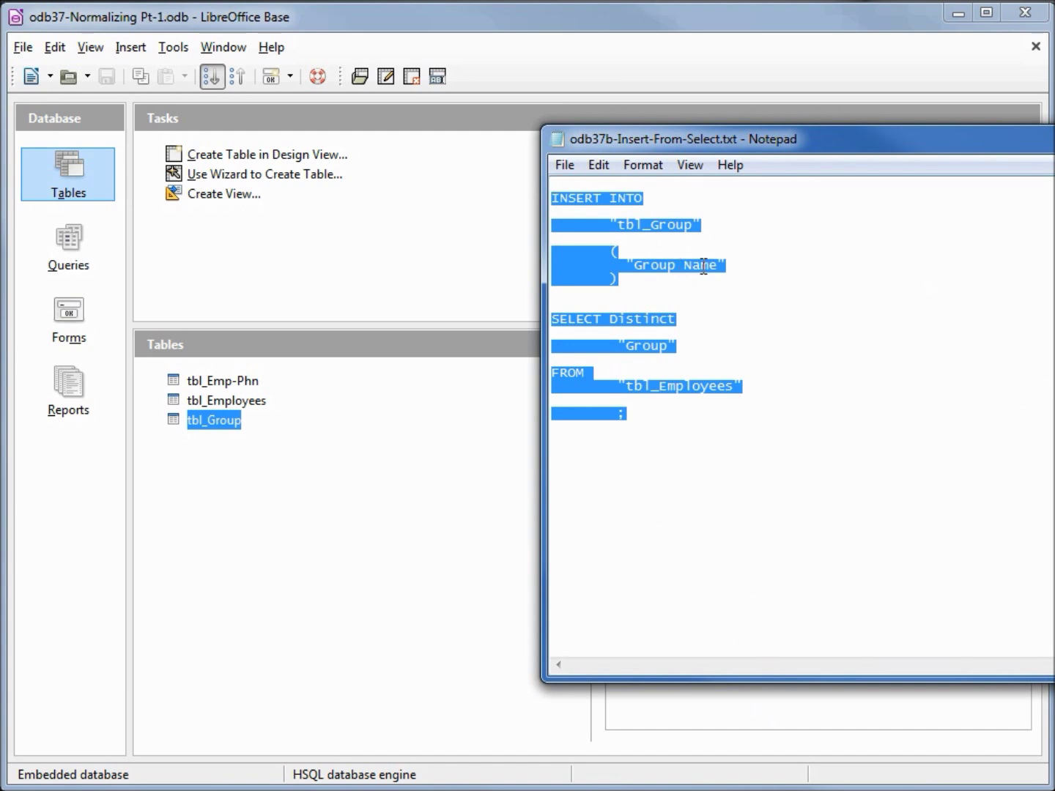
In LibreOffice Base, execute the copied SQL to insert the distinct Group values from tbl_Employees into tbl_Group, and open tbl_Group
left_click(169, 52)
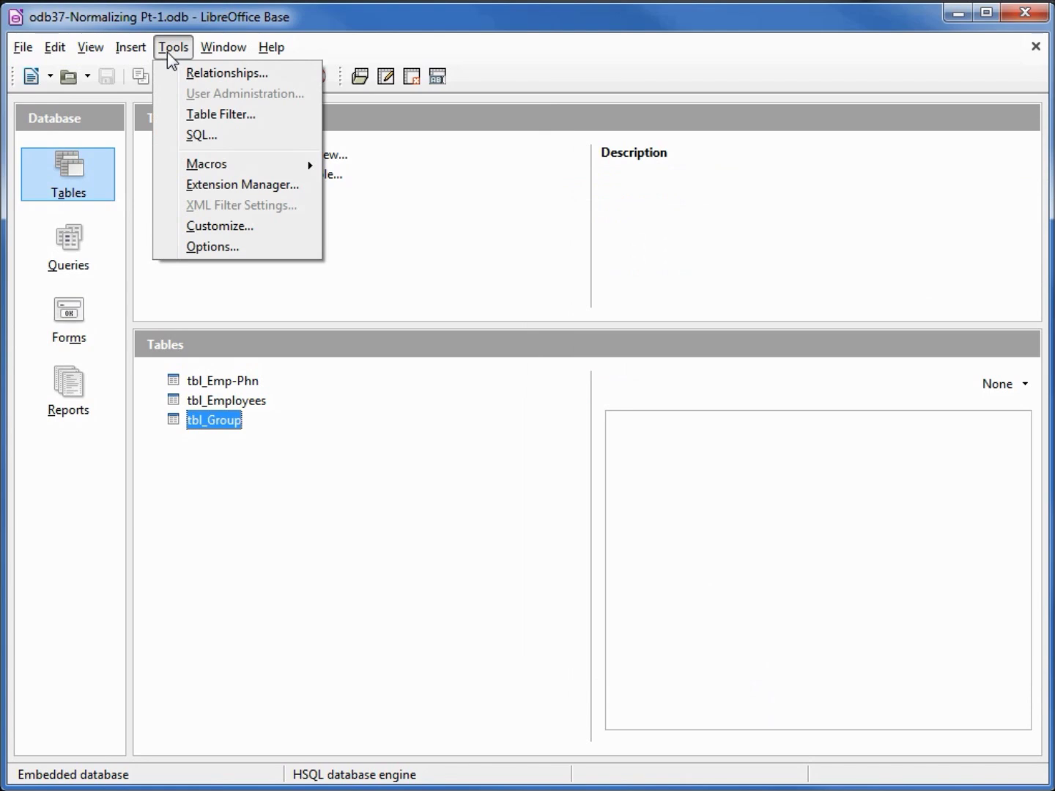
left_click(201, 136)
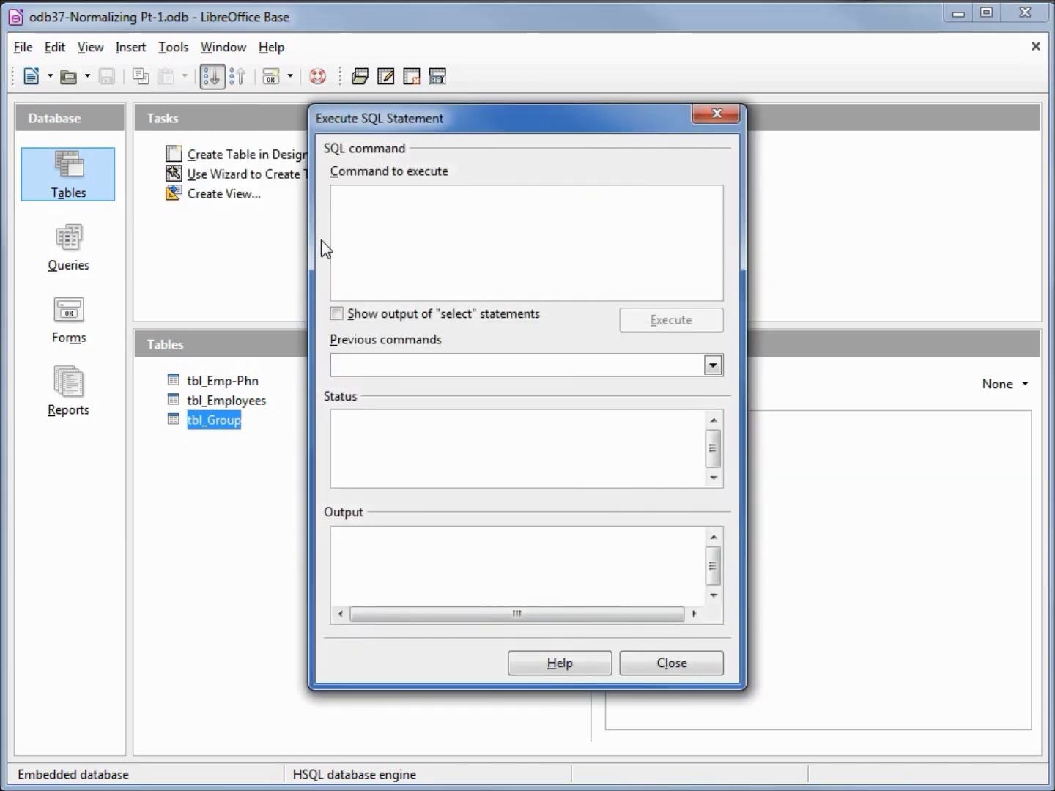
key("ctrl+v")
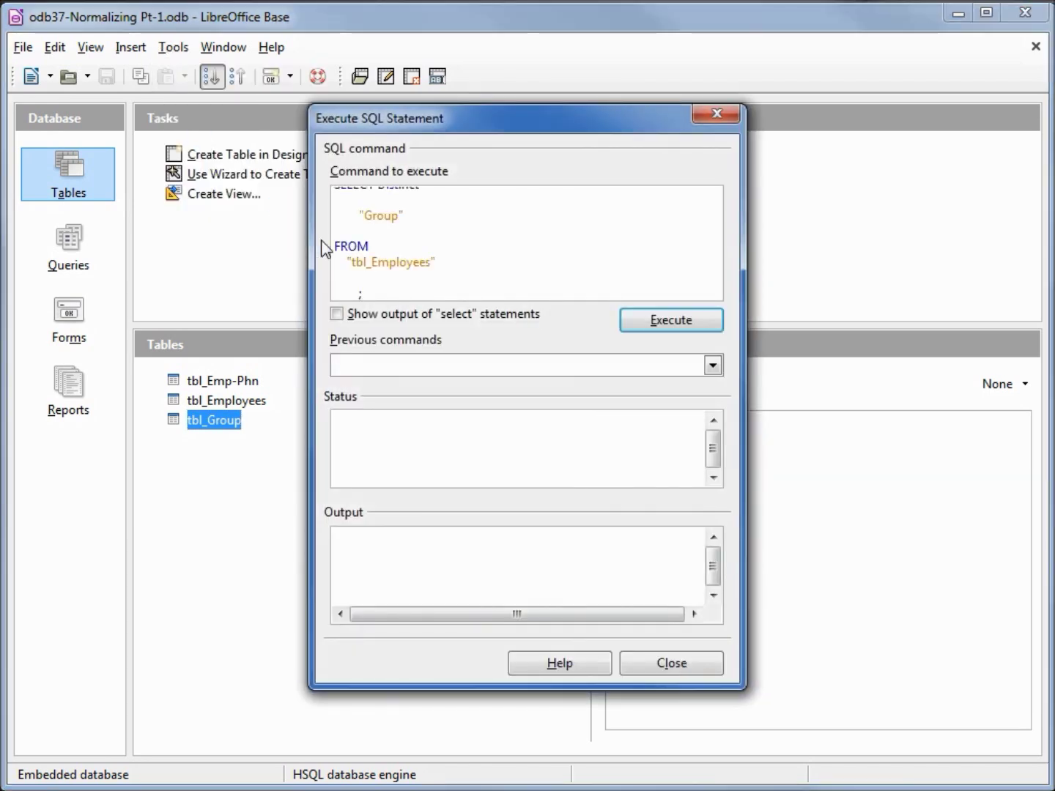
left_click(671, 322)
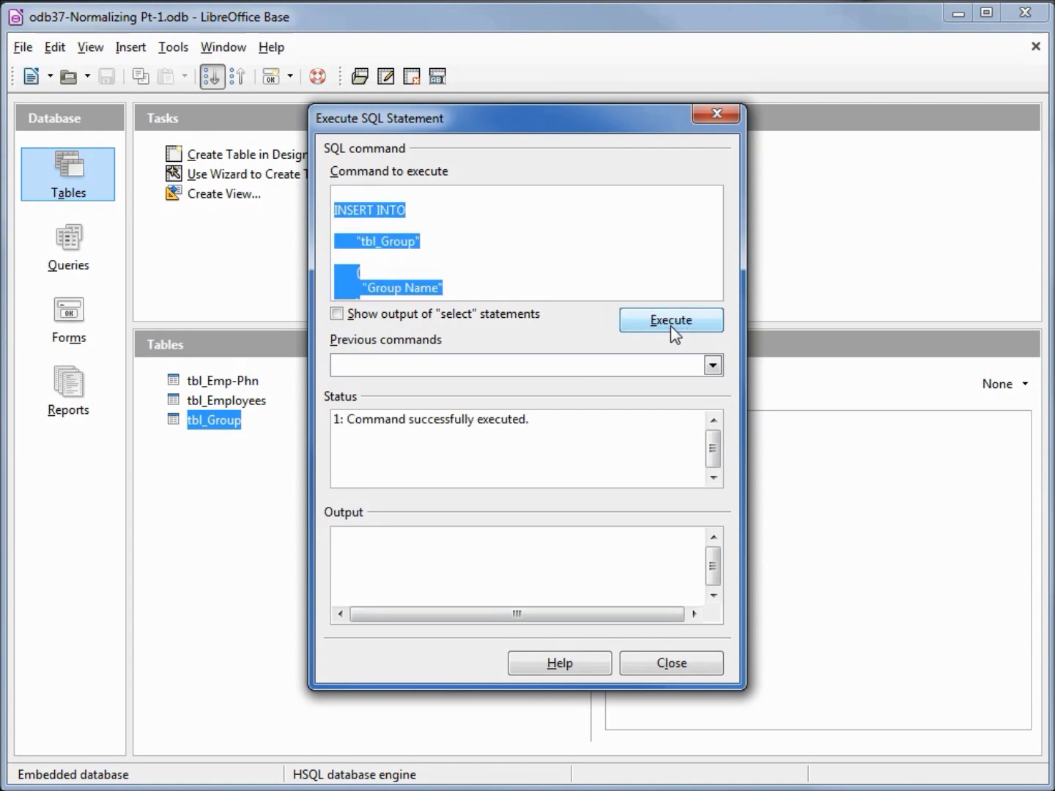
left_click(684, 669)
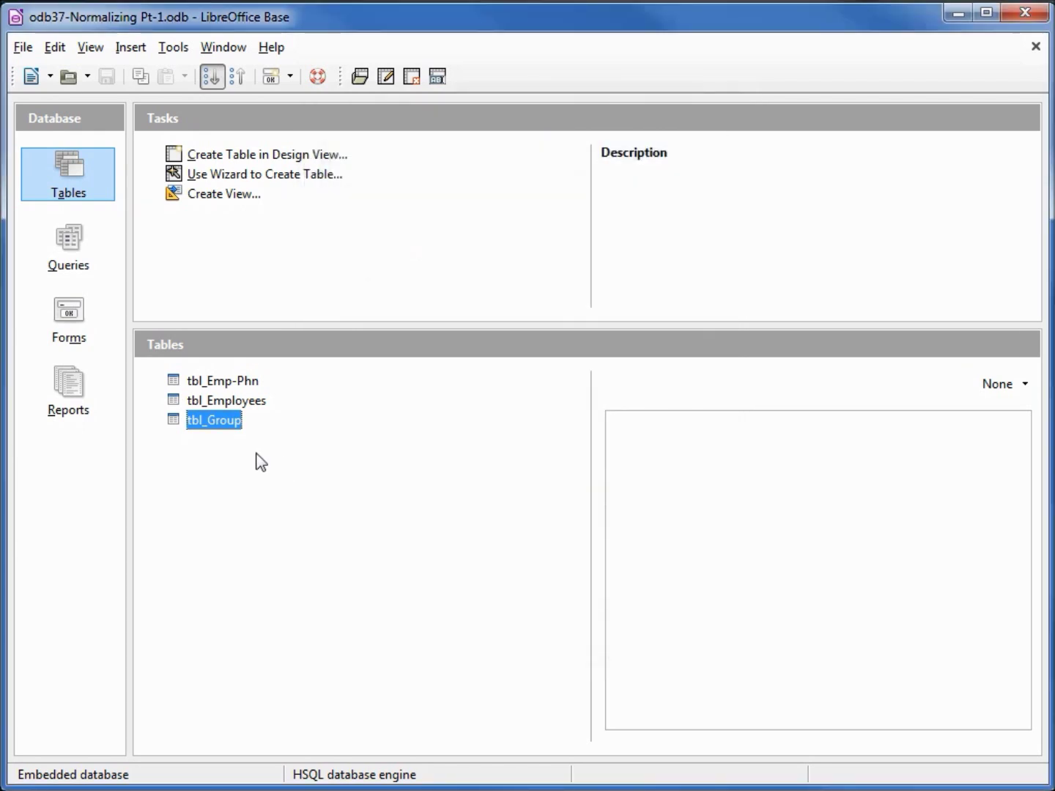
double_click(220, 423)
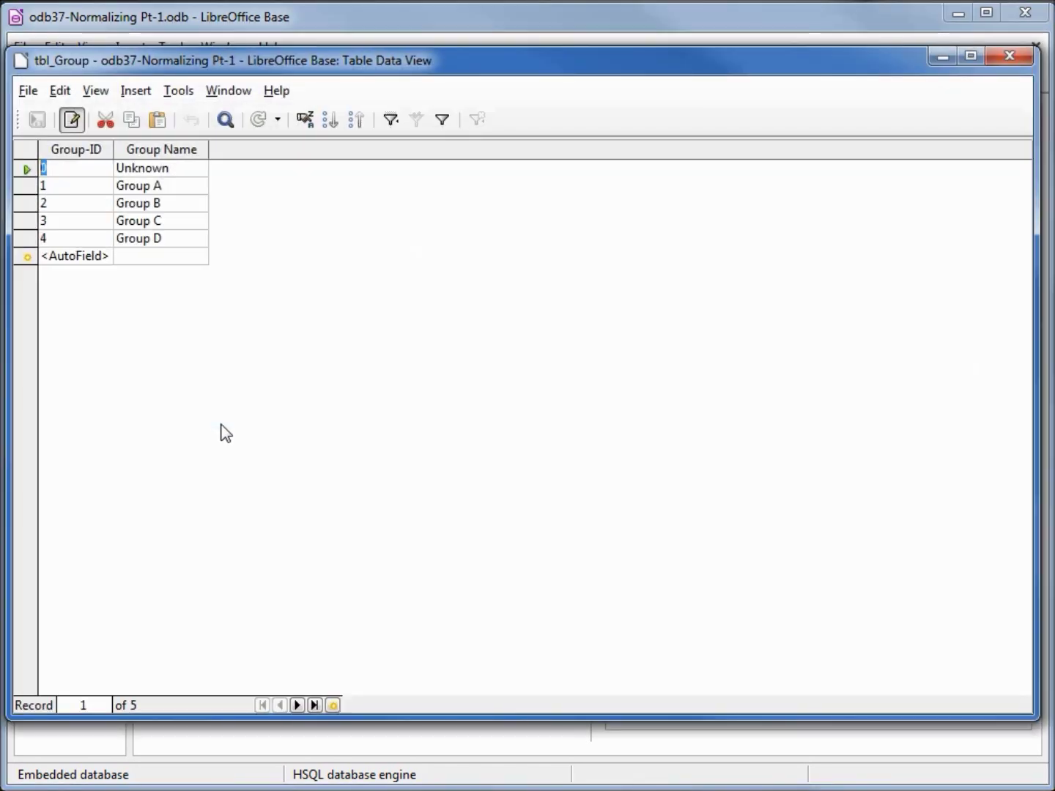